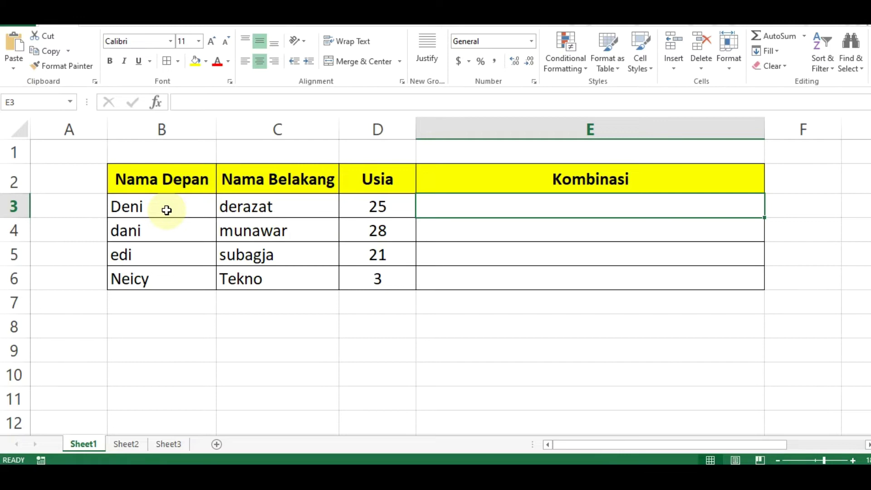
Check the last name in C3 and age in D3, then select Kombinasi cell E3
{"action": "left_click", "coordinate": [293, 216]}
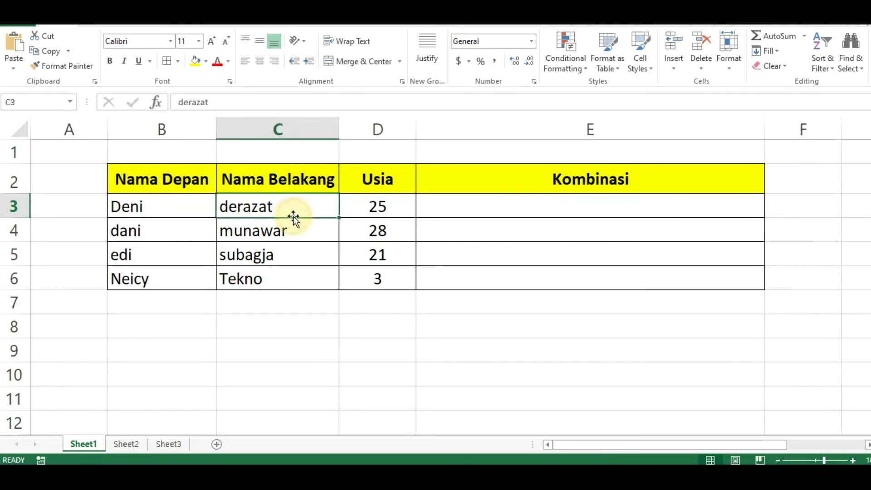
{"action": "left_click", "coordinate": [387, 213]}
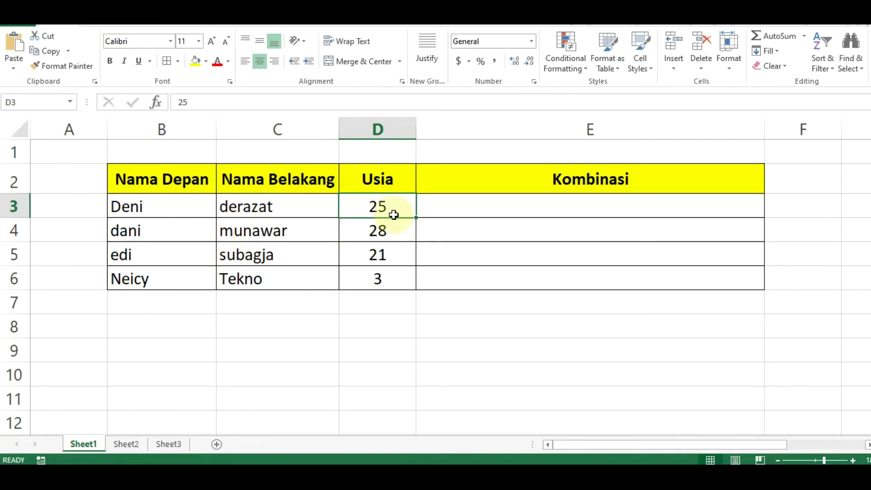
{"action": "left_click", "coordinate": [573, 202]}
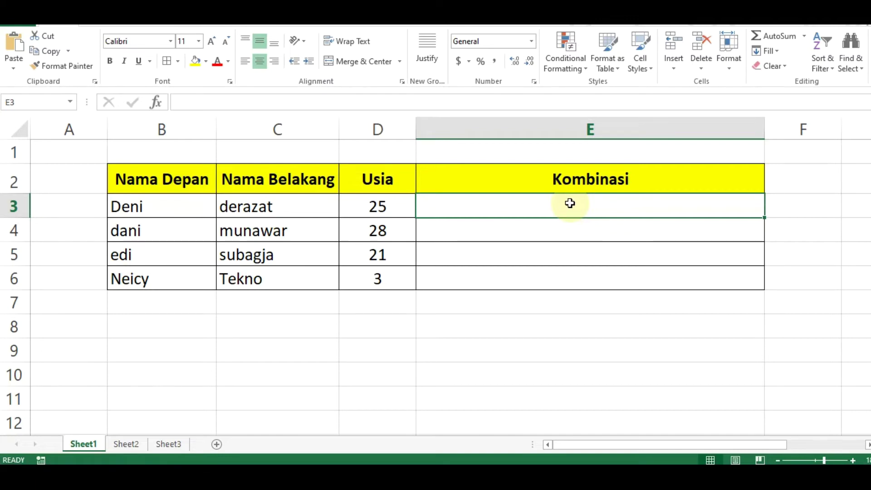
Enter an unfinished =concatenate into E3 and cancel a stray 9 typed in E4
{"action": "double_click", "coordinate": [570, 204]}
{"action": "type", "text": "="}
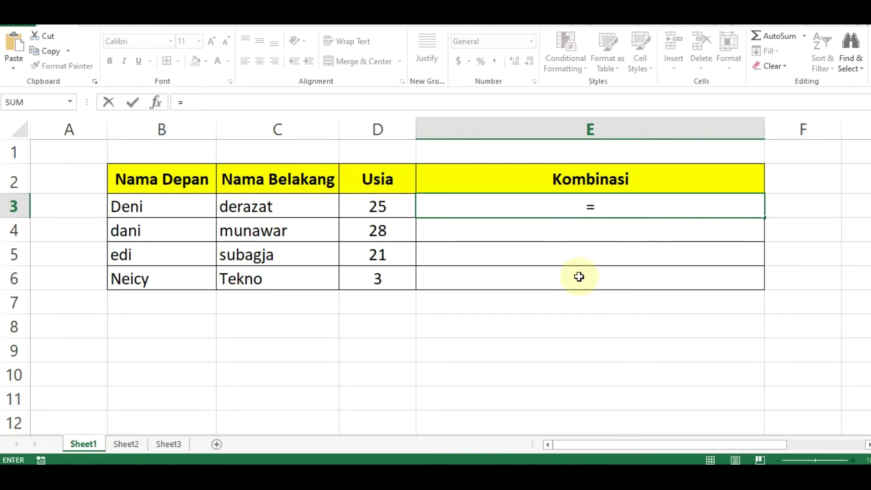
{"action": "type", "text": "concatenate"}
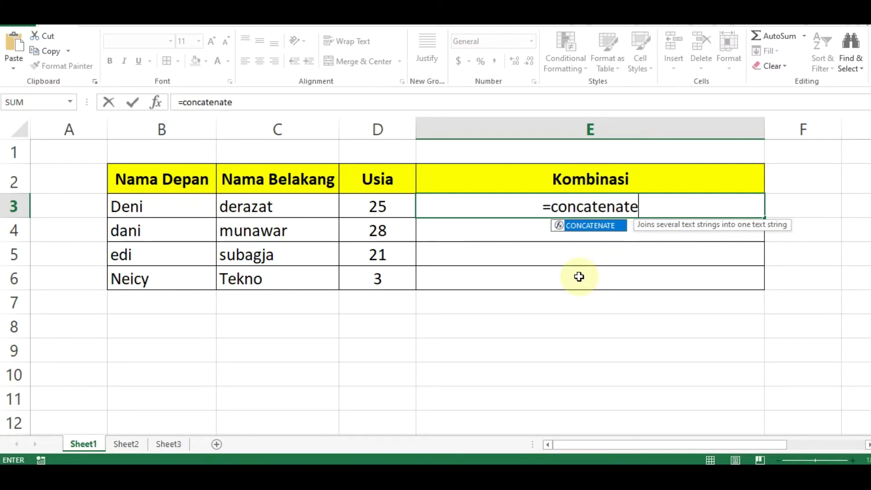
{"action": "key", "text": "Return"}
{"action": "type", "text": "9"}
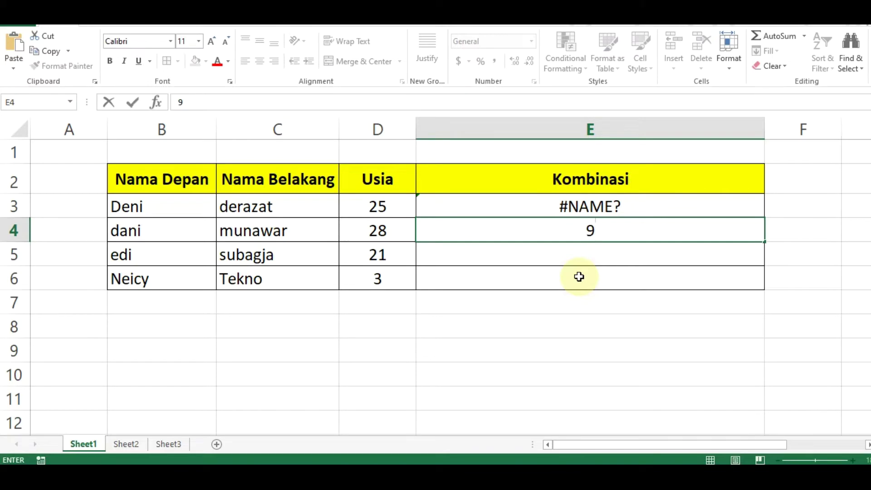
{"action": "key", "text": "Escape"}
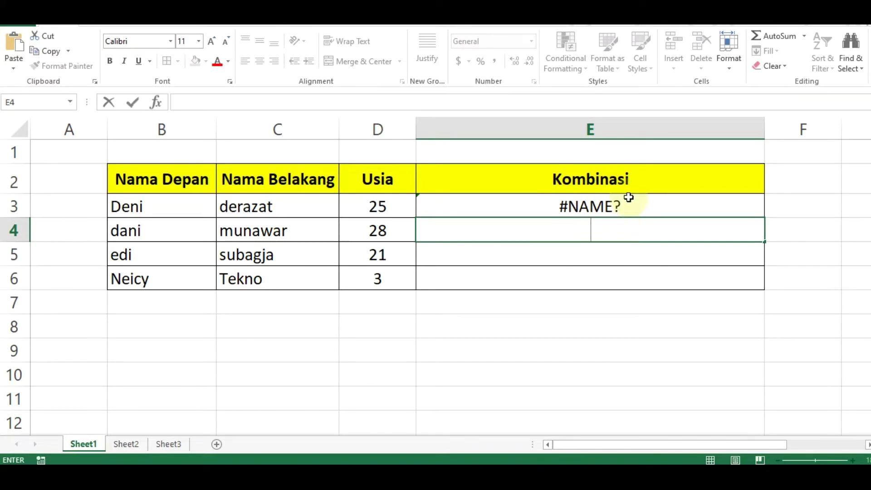
Retype E3's formula as =concatenate( with first-name cell B3 as the first argument
{"action": "double_click", "coordinate": [630, 201]}
{"action": "left_click", "coordinate": [655, 205]}
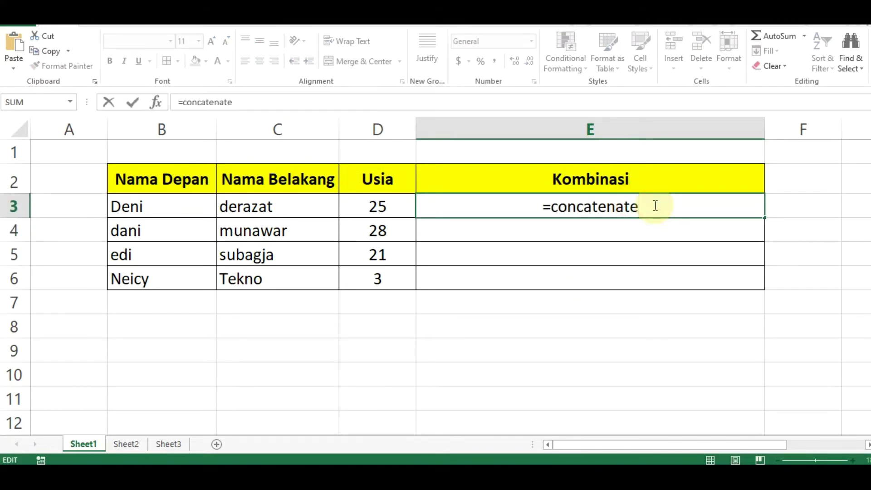
{"action": "type", "text": "("}
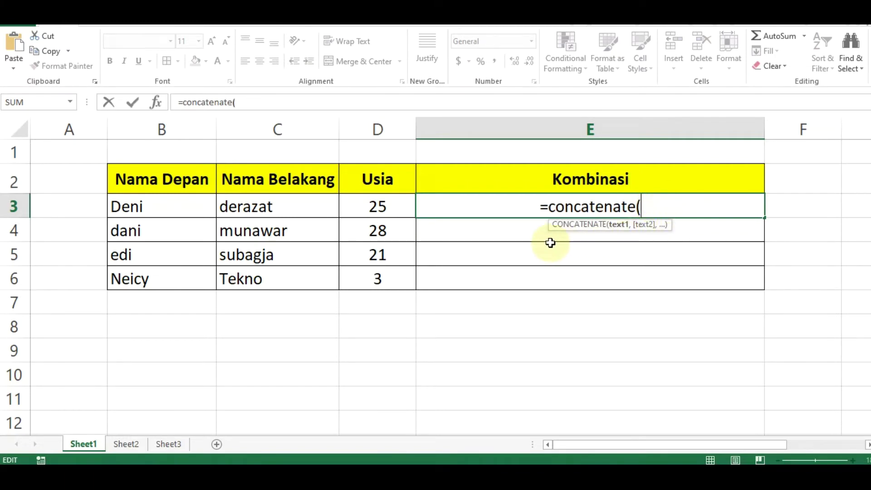
{"action": "key", "text": "BackSpace"}
{"action": "key", "text": "BackSpace"}
{"action": "key", "text": "BackSpace"}
{"action": "key", "text": "BackSpace"}
{"action": "key", "text": "BackSpace"}
{"action": "key", "text": "BackSpace"}
{"action": "key", "text": "BackSpace"}
{"action": "key", "text": "BackSpace"}
{"action": "key", "text": "BackSpace"}
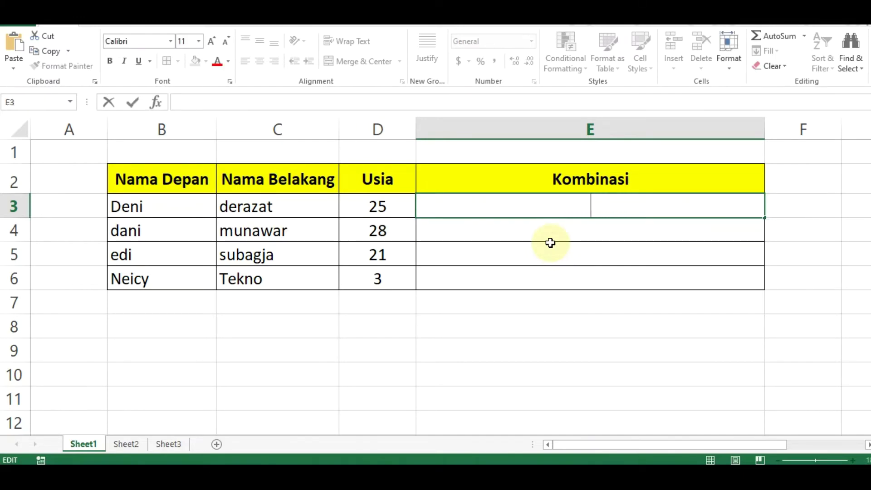
{"action": "type", "text": "="}
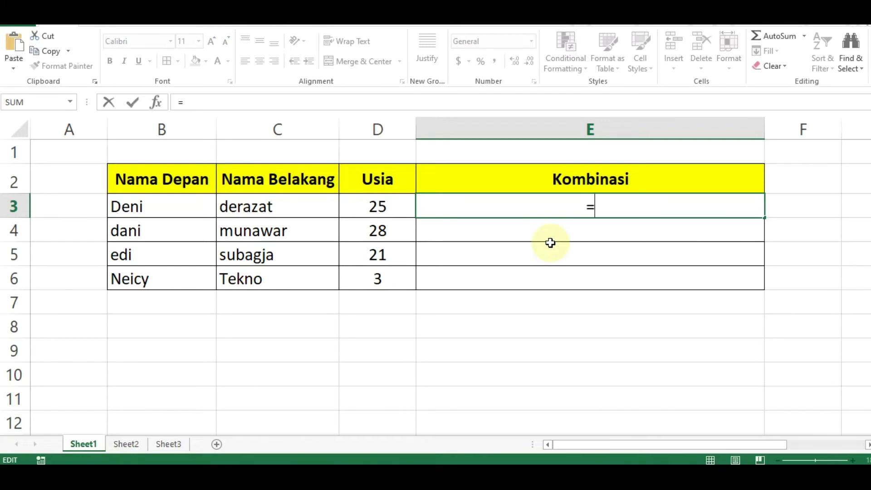
{"action": "type", "text": "c"}
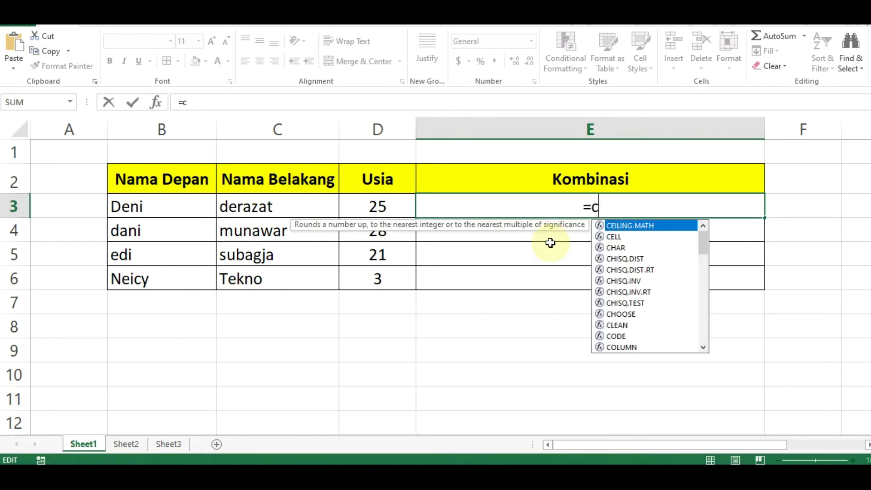
{"action": "type", "text": "oncatenate"}
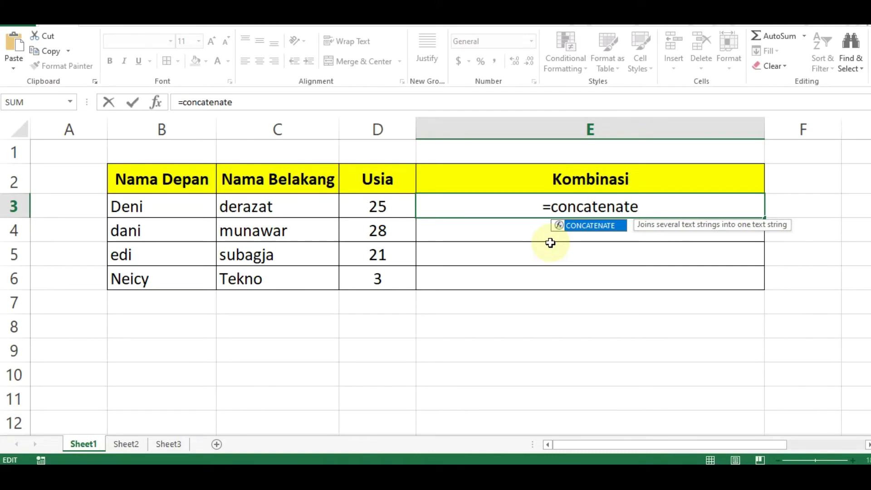
{"action": "type", "text": "("}
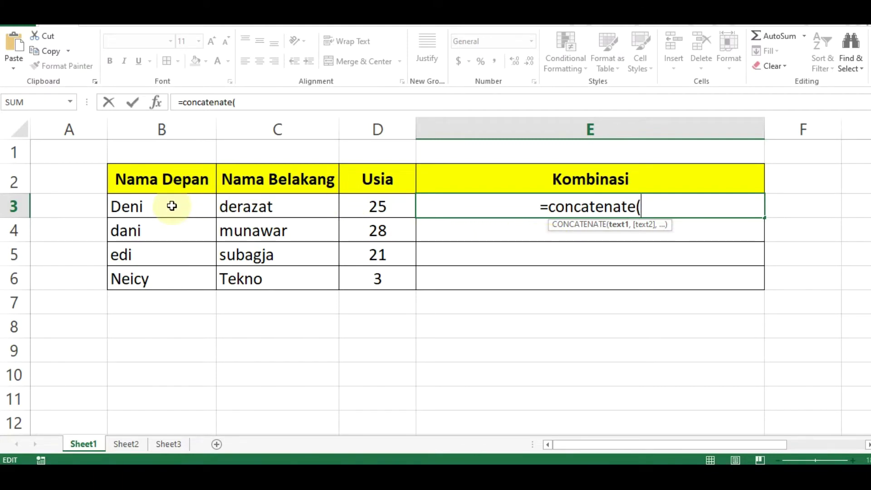
{"action": "left_click", "coordinate": [172, 206]}
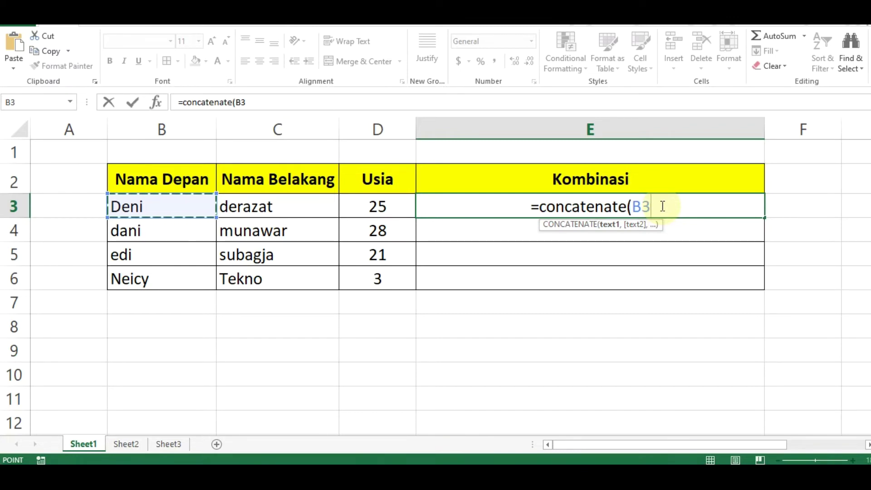
Extend E3's formula with a " " space separator and last-name cell C3, giving =concatenate(B3," ",C3,
{"action": "type", "text": ","}
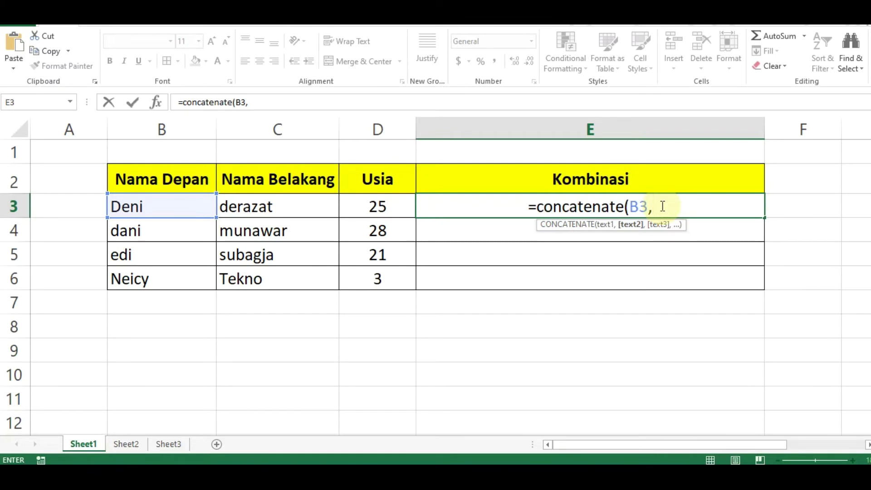
{"action": "type", "text": "\""}
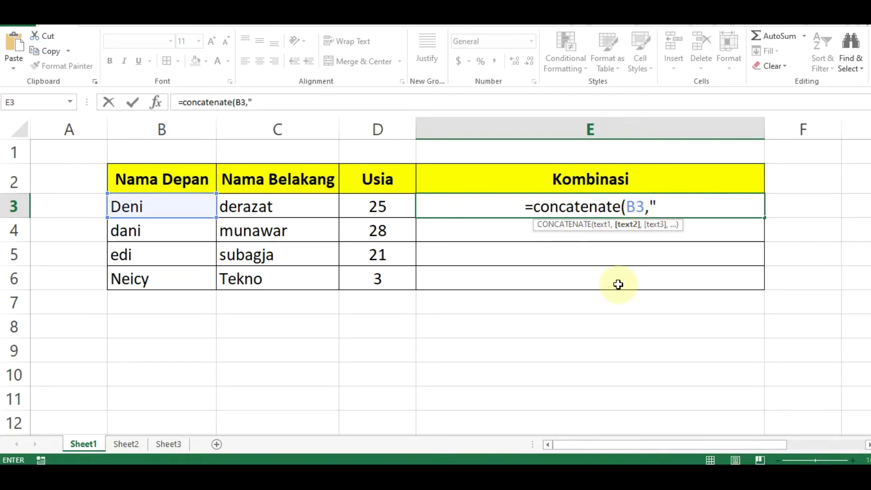
{"action": "type", "text": " \""}
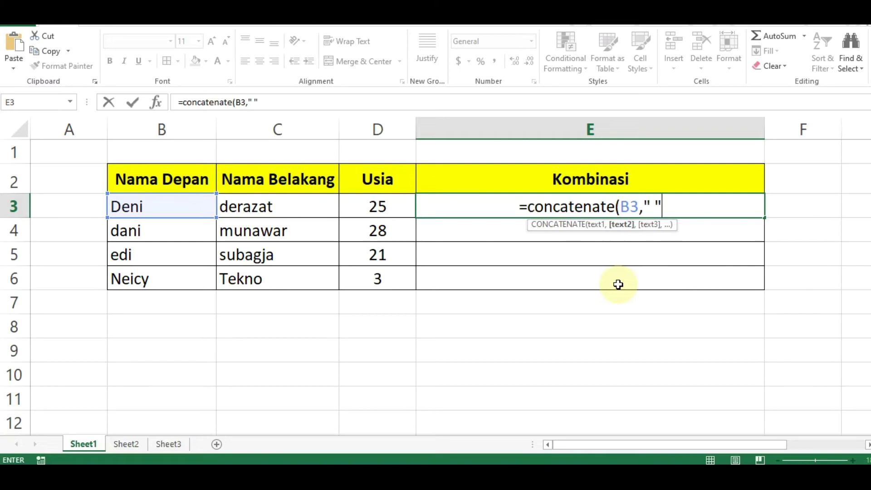
{"action": "type", "text": ","}
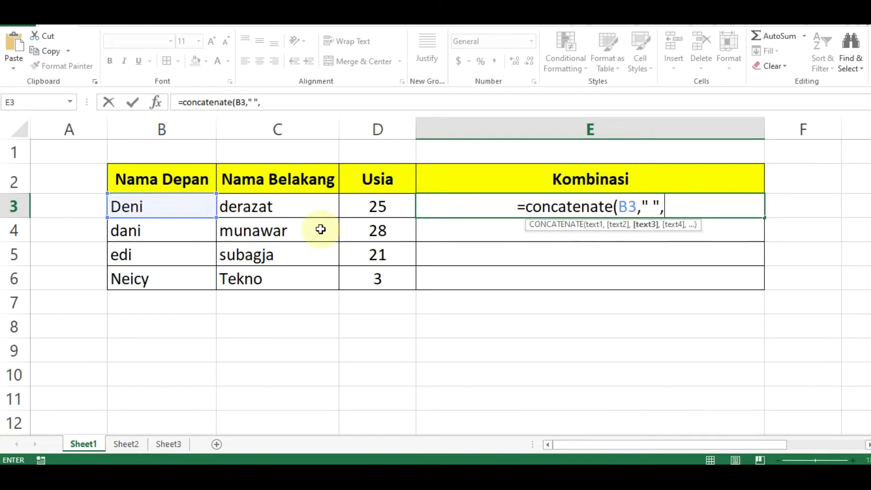
{"action": "left_click", "coordinate": [295, 206]}
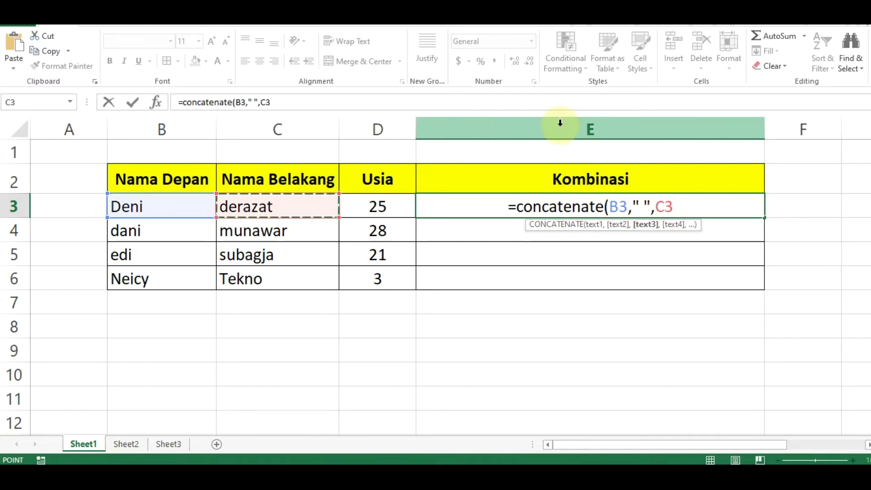
{"action": "type", "text": ","}
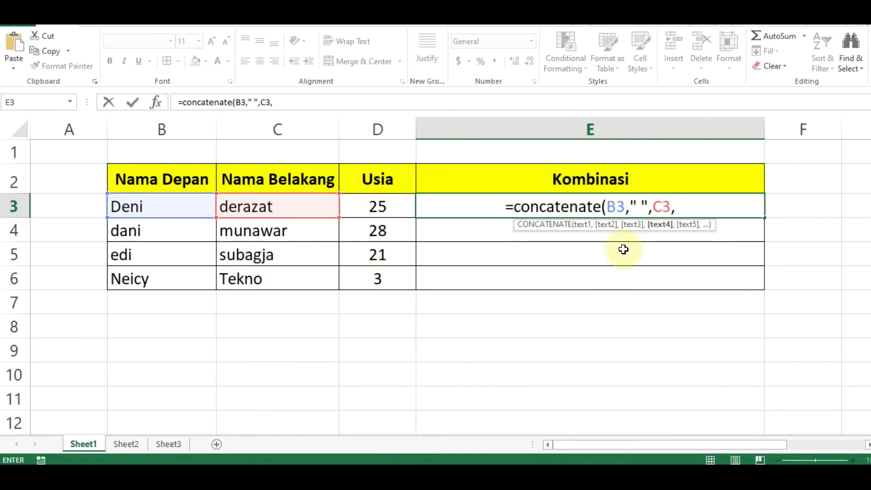
{"action": "type", "text": "\""}
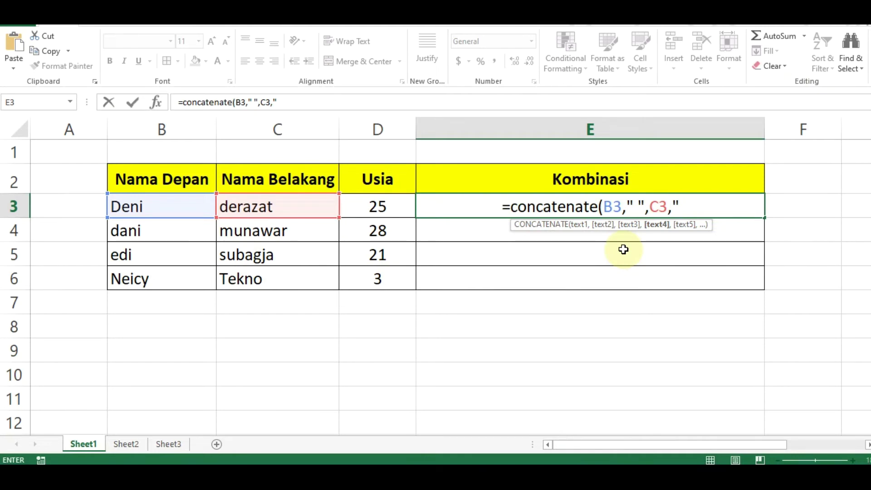
{"action": "type", "text": " \""}
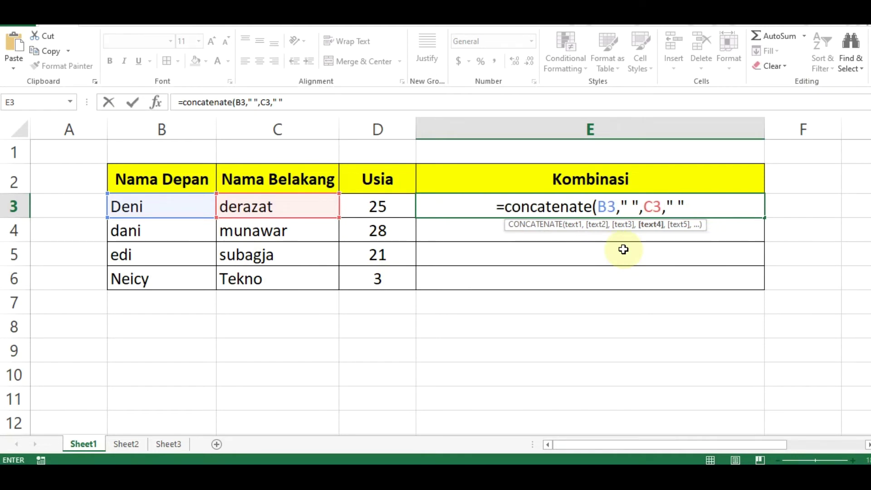
{"action": "type", "text": ","}
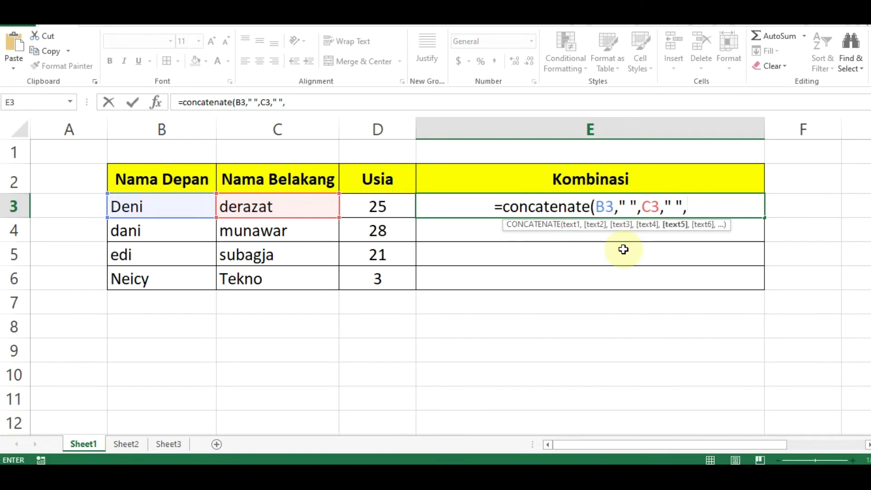
{"action": "left_click", "coordinate": [380, 206]}
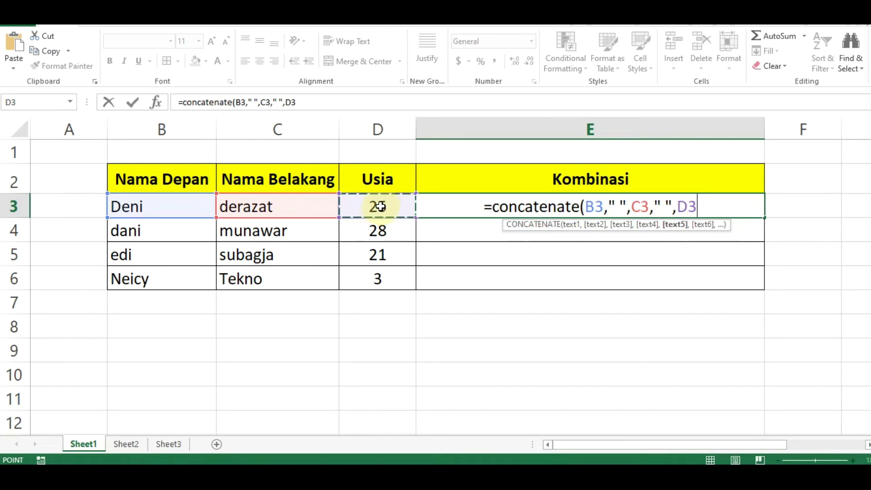
{"action": "type", "text": ")"}
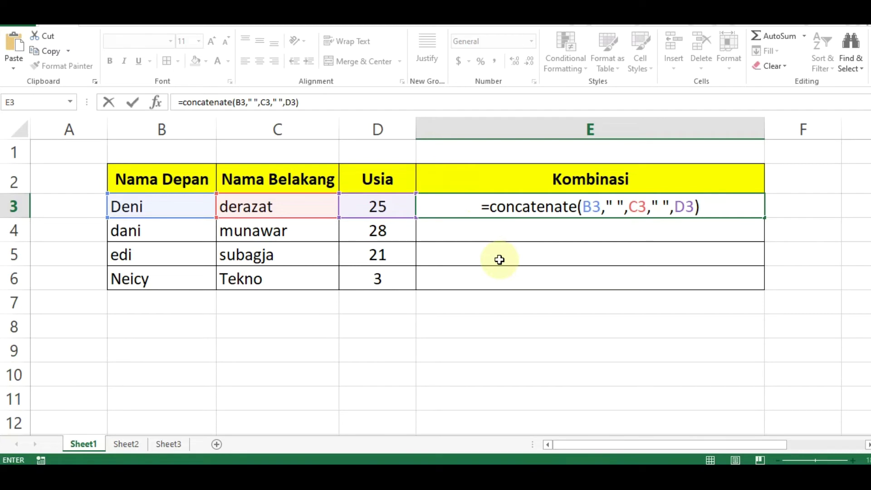
{"action": "key", "text": "Return"}
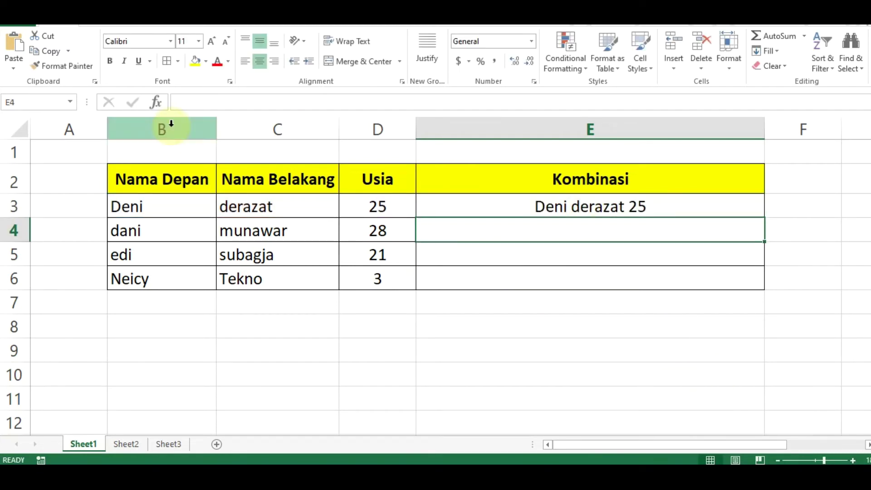
Zoom the sheet in, then out a few steps, scroll back to column A, and begin =concatenate( in E4
{"action": "left_click", "coordinate": [831, 460]}
{"action": "left_click", "coordinate": [514, 248]}
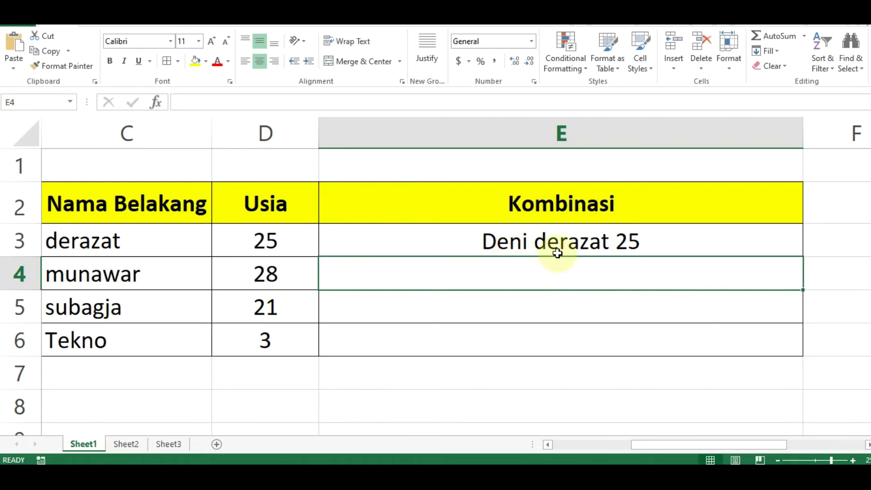
{"action": "left_click", "coordinate": [778, 460]}
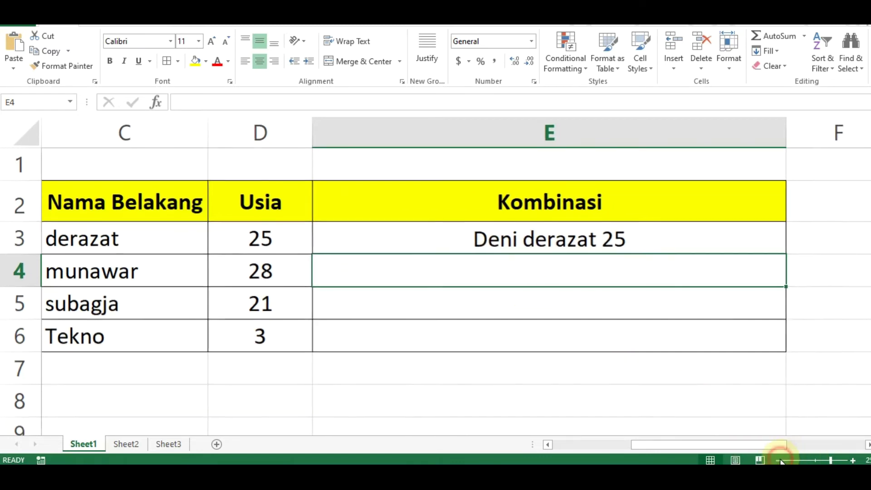
{"action": "left_click", "coordinate": [779, 460]}
{"action": "left_click_drag", "start_coordinate": [685, 447], "coordinate": [452, 261]}
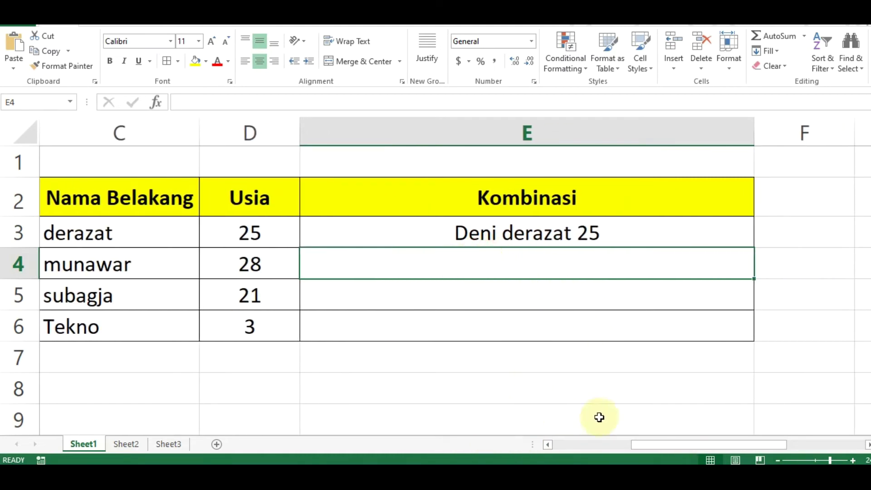
{"action": "left_click", "coordinate": [779, 460]}
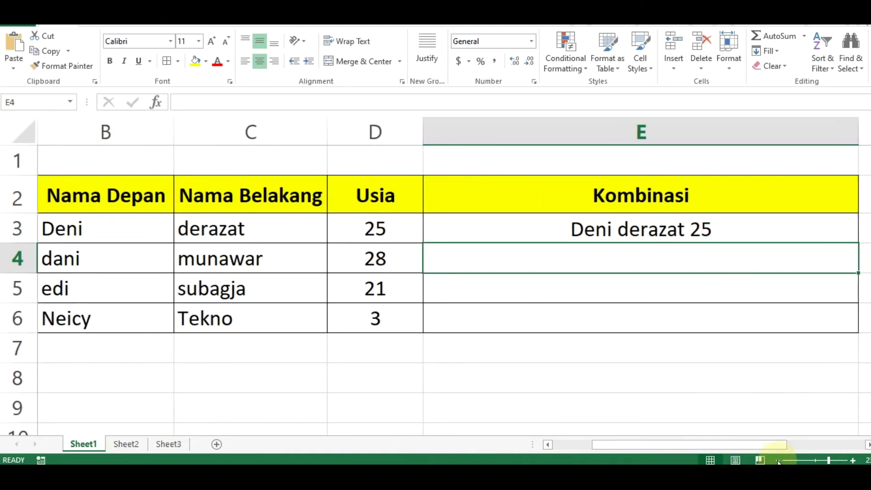
{"action": "left_click", "coordinate": [779, 460]}
{"action": "left_click_drag", "start_coordinate": [595, 446], "coordinate": [596, 445]}
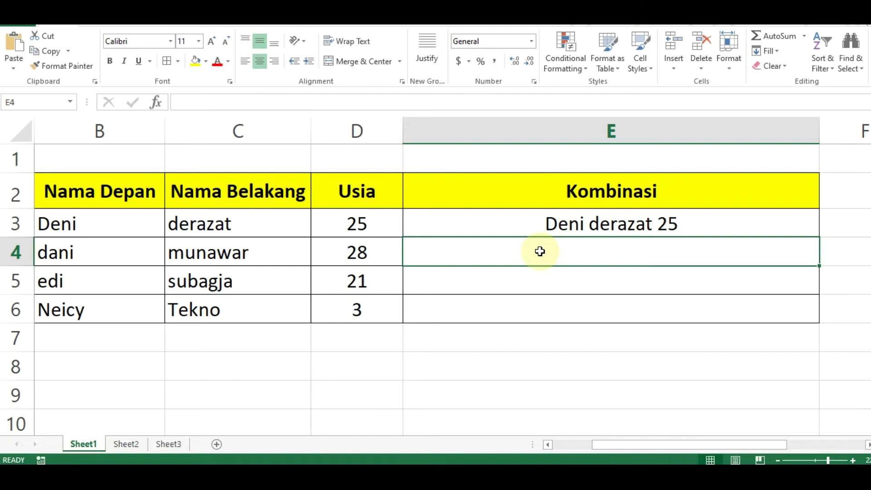
{"action": "type", "text": "="}
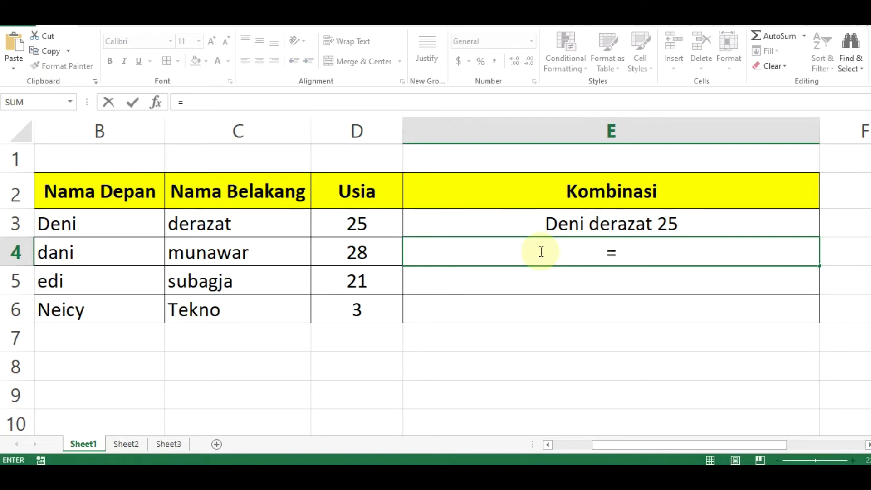
{"action": "type", "text": "concatenate"}
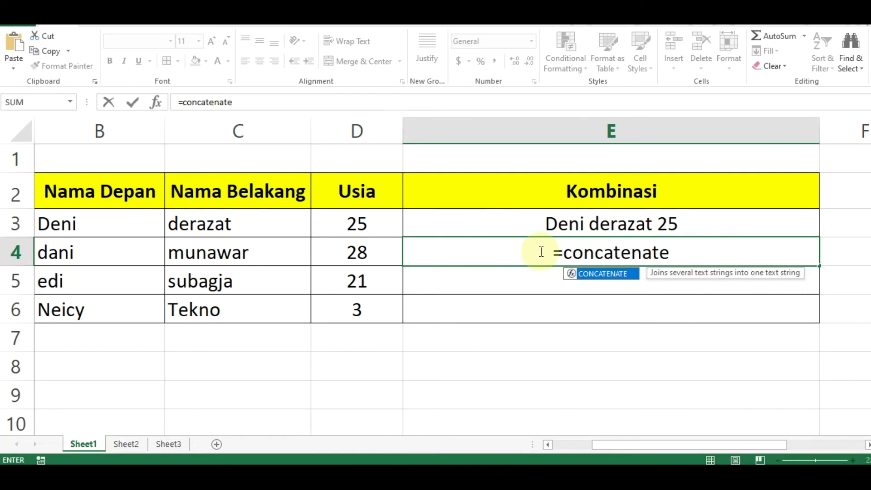
{"action": "type", "text": "("}
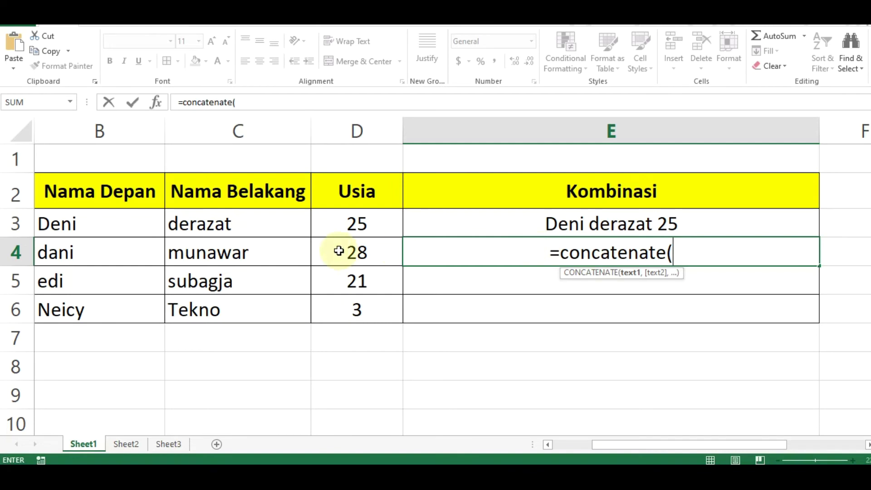
{"action": "left_click", "coordinate": [81, 250]}
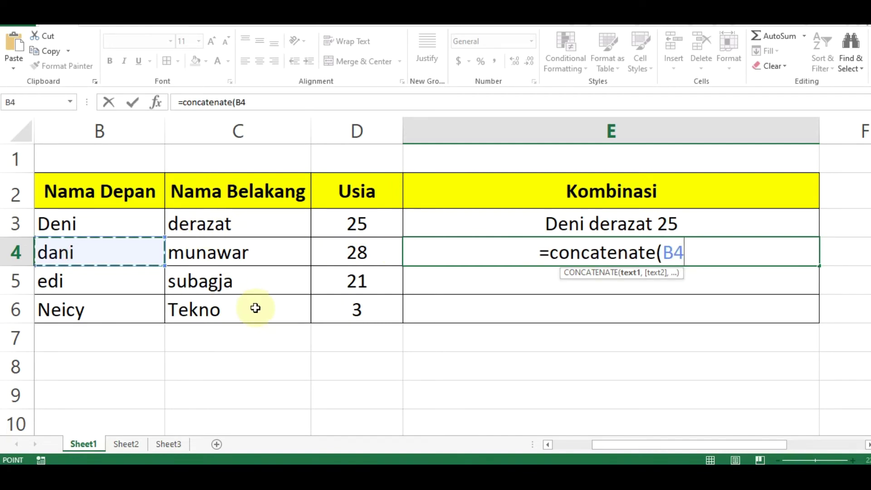
{"action": "type", "text": ","}
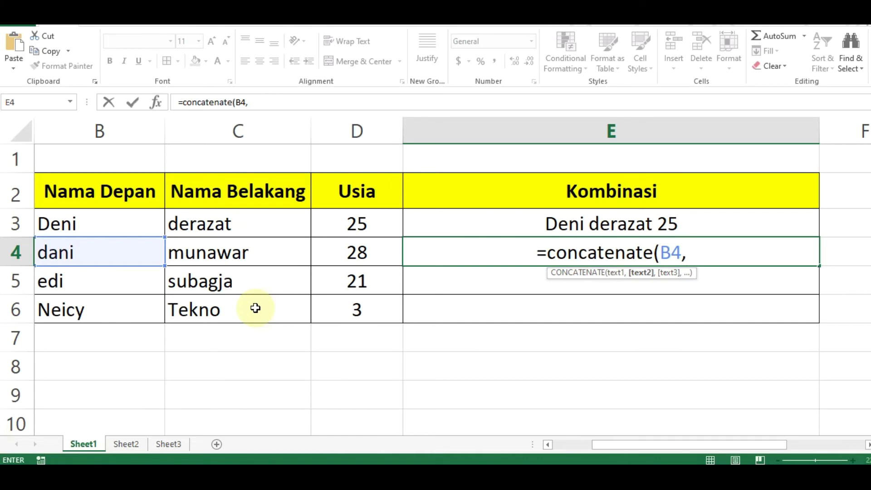
{"action": "left_click", "coordinate": [246, 253]}
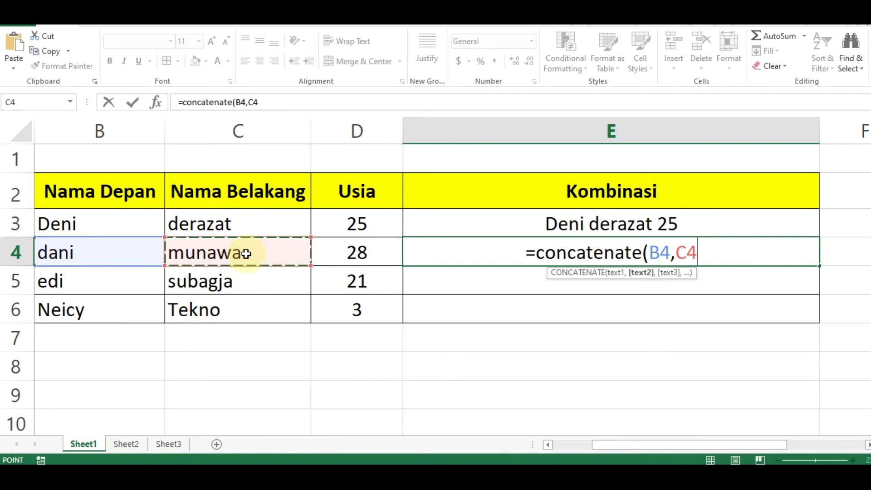
{"action": "type", "text": ","}
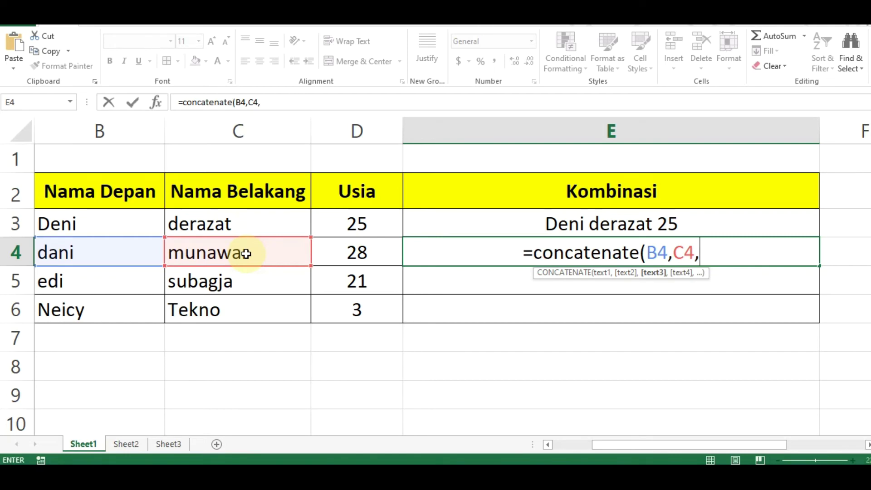
{"action": "left_click", "coordinate": [365, 255]}
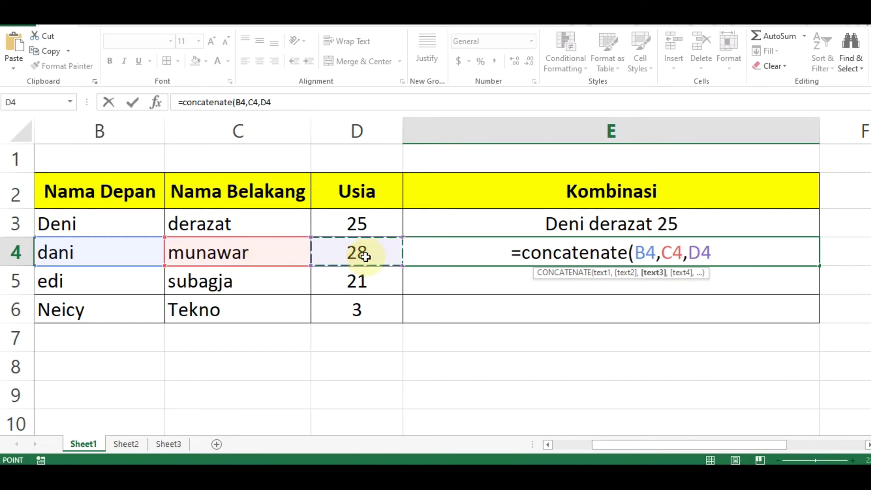
{"action": "type", "text": ")"}
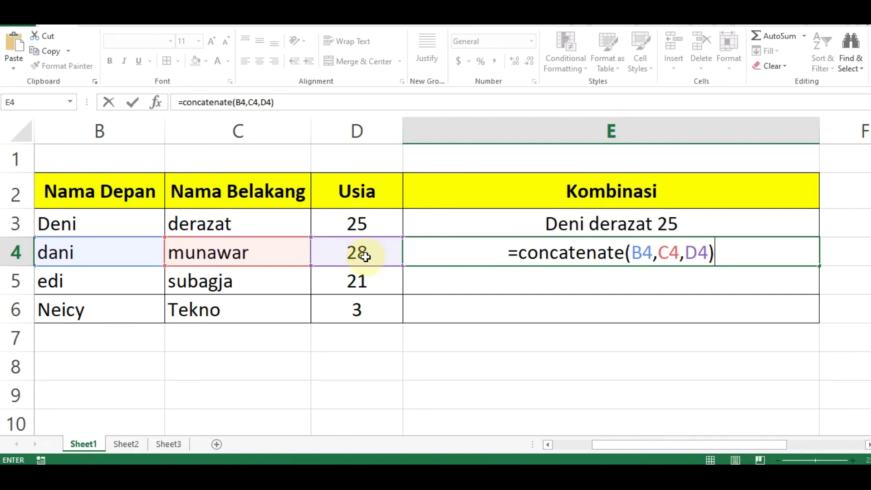
{"action": "key", "text": "Return"}
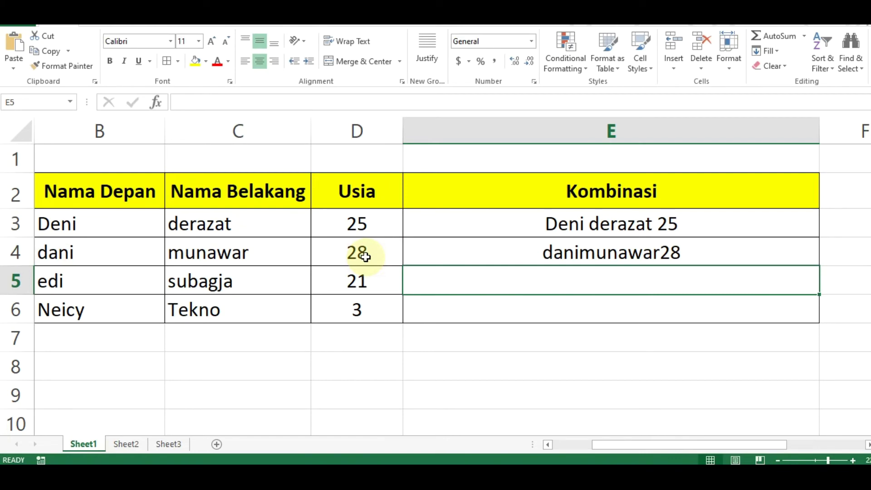
Compare E4 with E3's formula, checking the " " separators between B3, C3 and D3, and recommit E3
{"action": "left_click", "coordinate": [621, 251]}
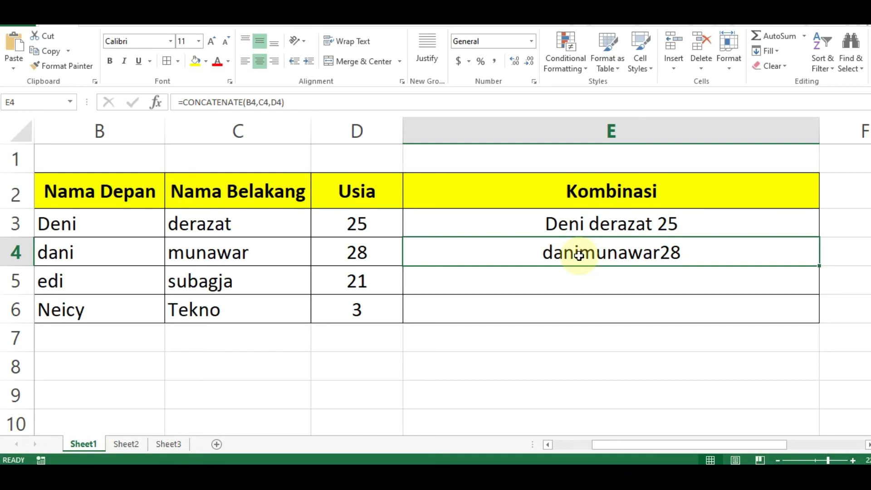
{"action": "double_click", "coordinate": [644, 224]}
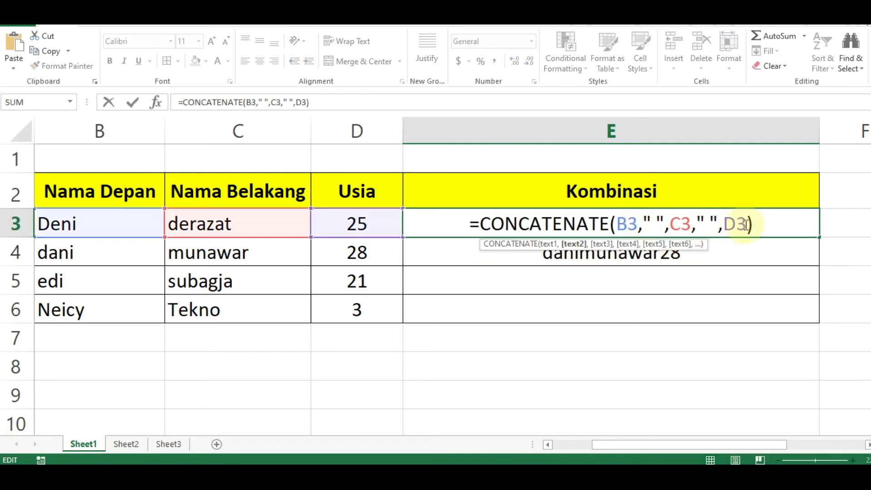
{"action": "left_click", "coordinate": [658, 226]}
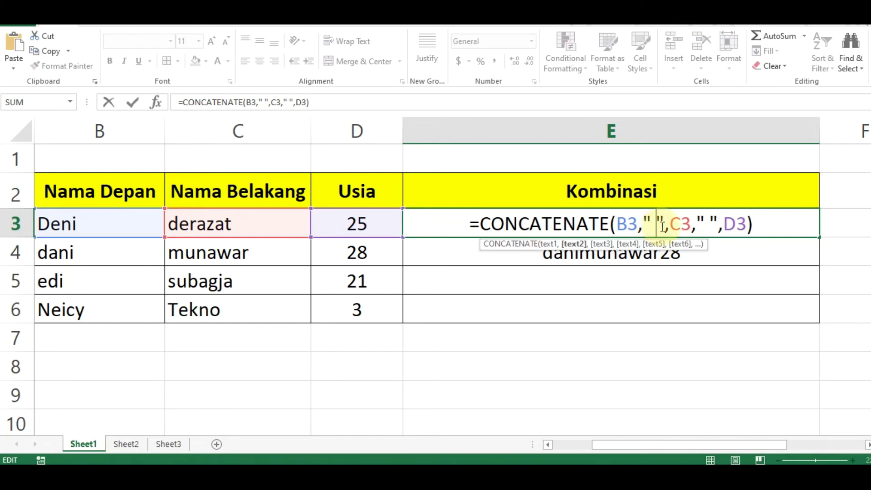
{"action": "left_click_drag", "start_coordinate": [644, 224], "coordinate": [662, 224]}
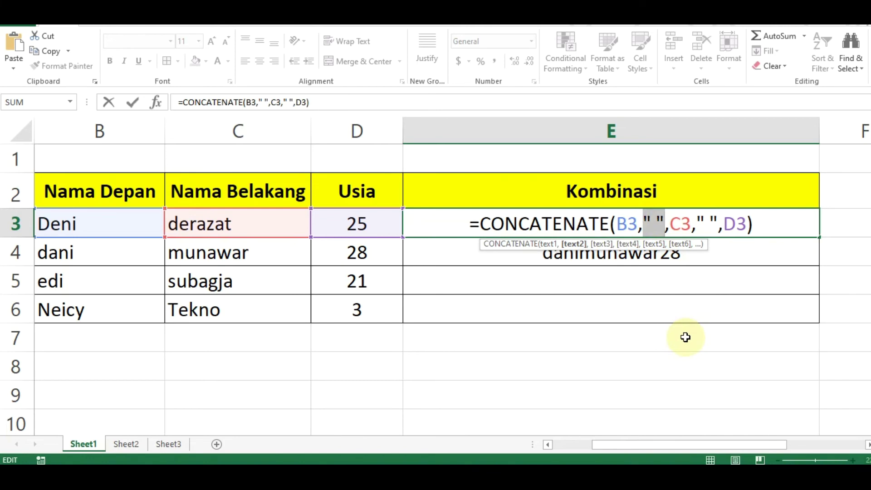
{"action": "key", "text": "Return"}
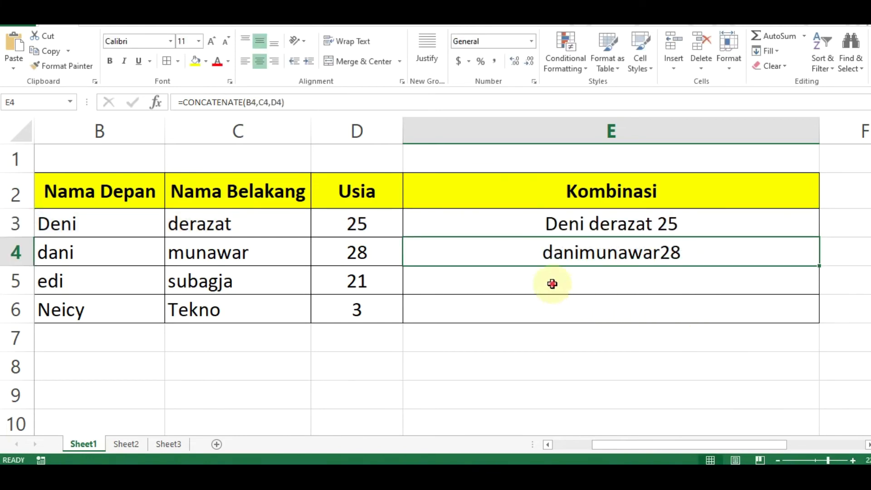
{"action": "left_click", "coordinate": [552, 283]}
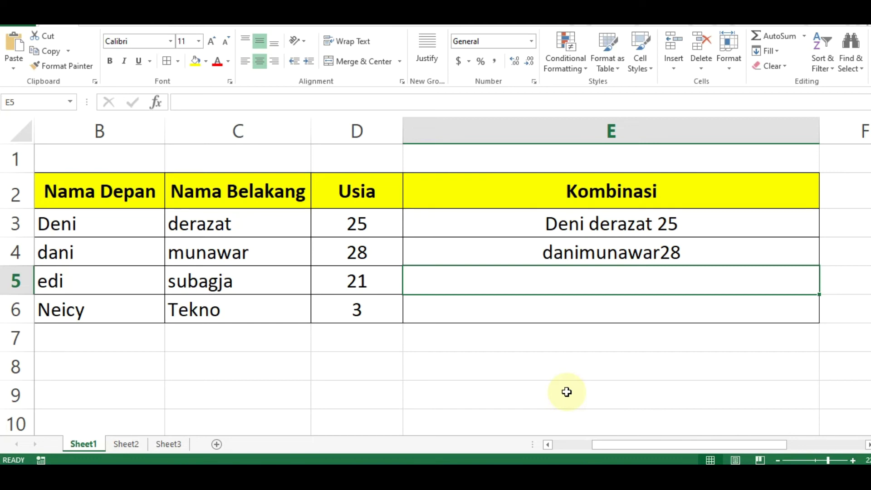
{"action": "type", "text": "="}
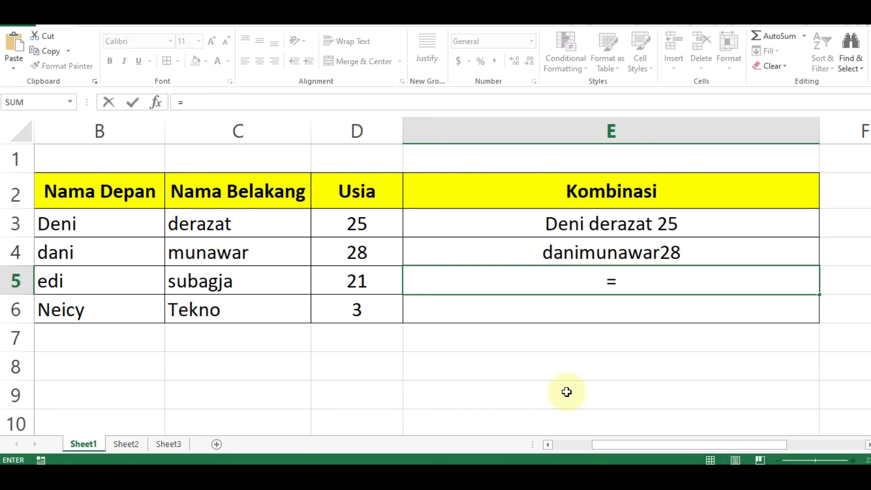
{"action": "type", "text": "concatenate"}
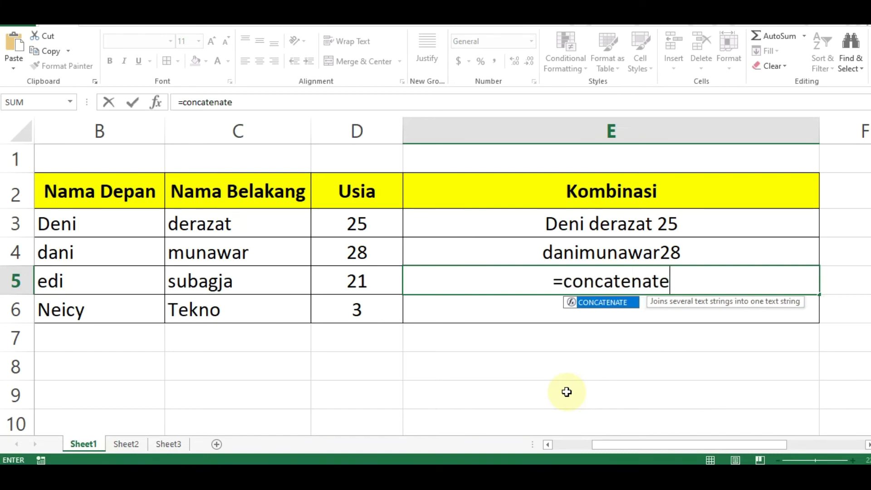
{"action": "type", "text": "("}
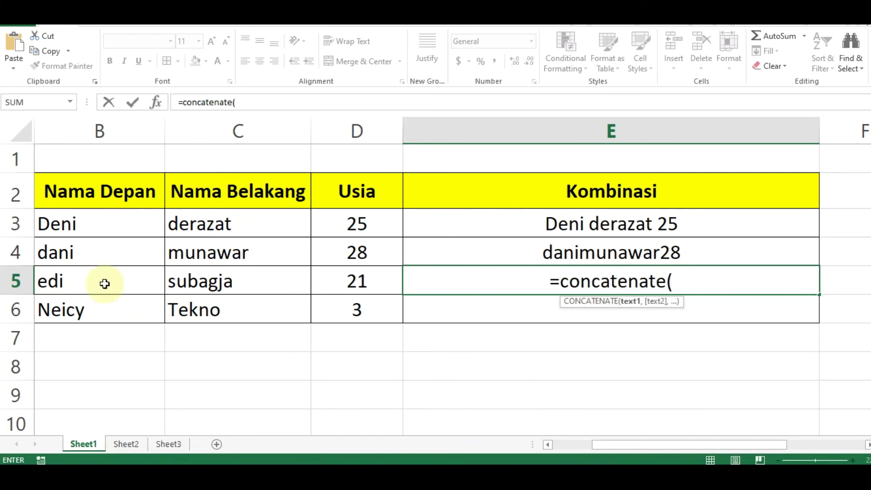
{"action": "left_click", "coordinate": [105, 284]}
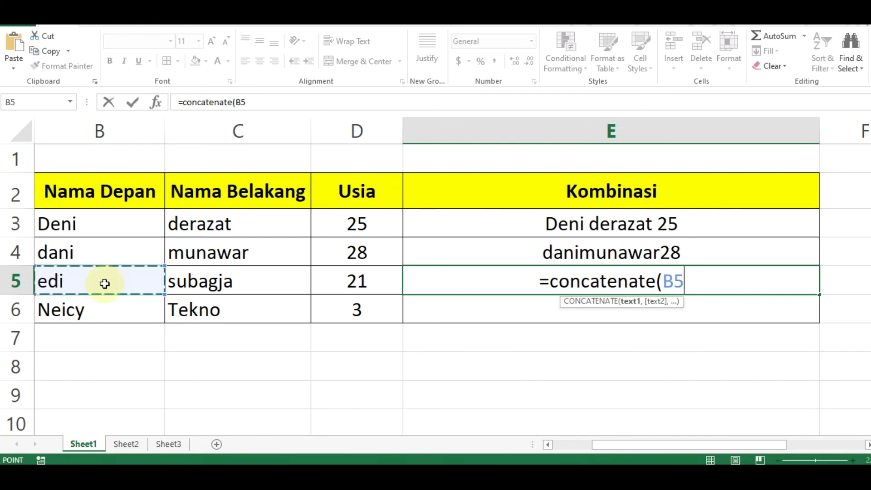
{"action": "type", "text": ","}
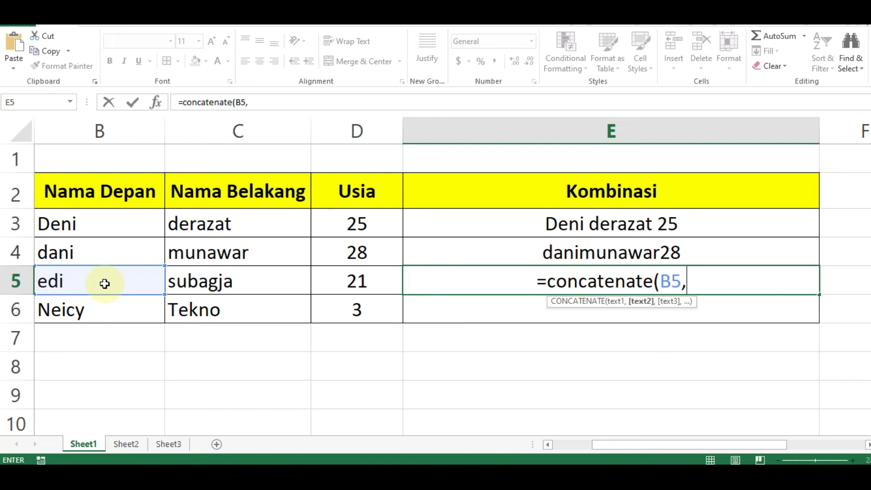
{"action": "type", "text": "\""}
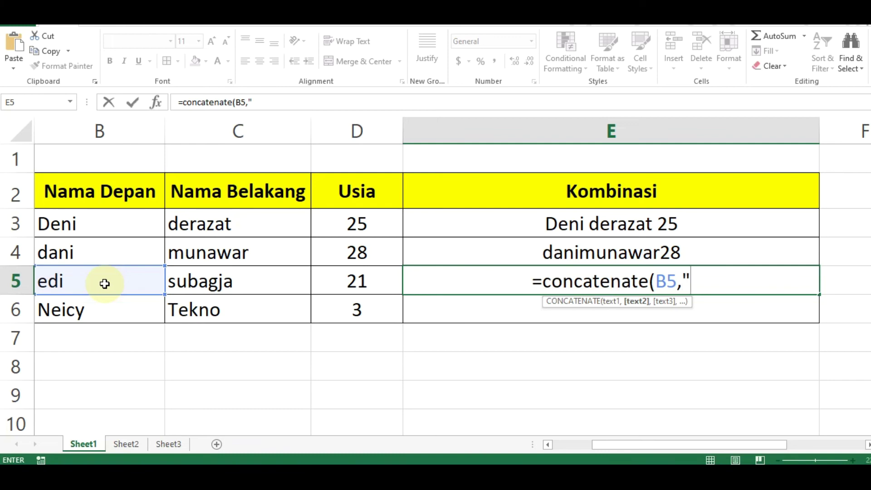
{"action": "type", "text": " \""}
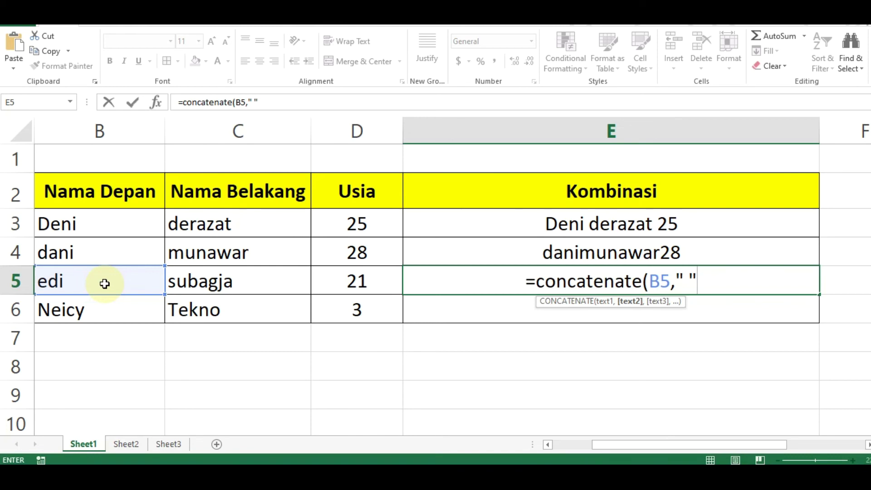
{"action": "type", "text": ","}
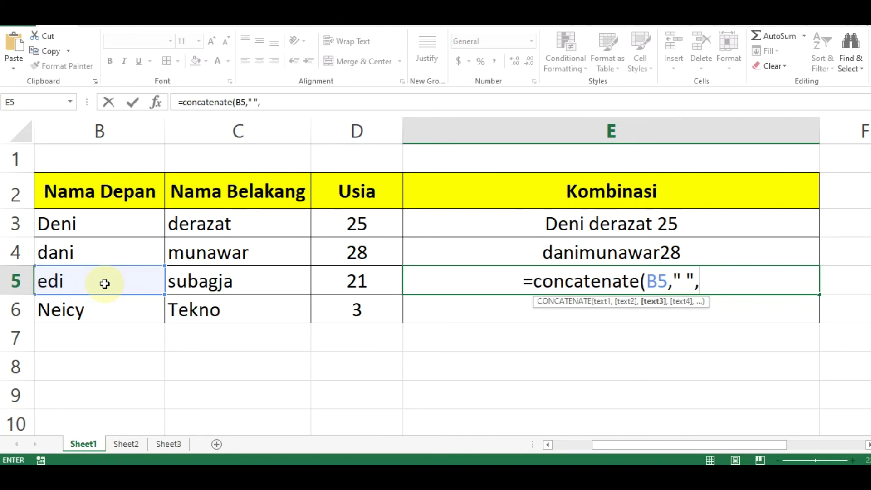
{"action": "left_click", "coordinate": [265, 283]}
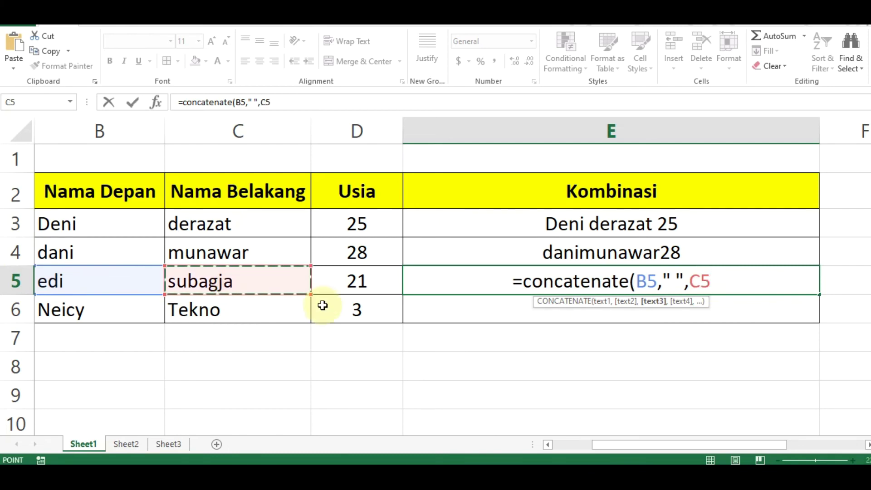
{"action": "type", "text": ","}
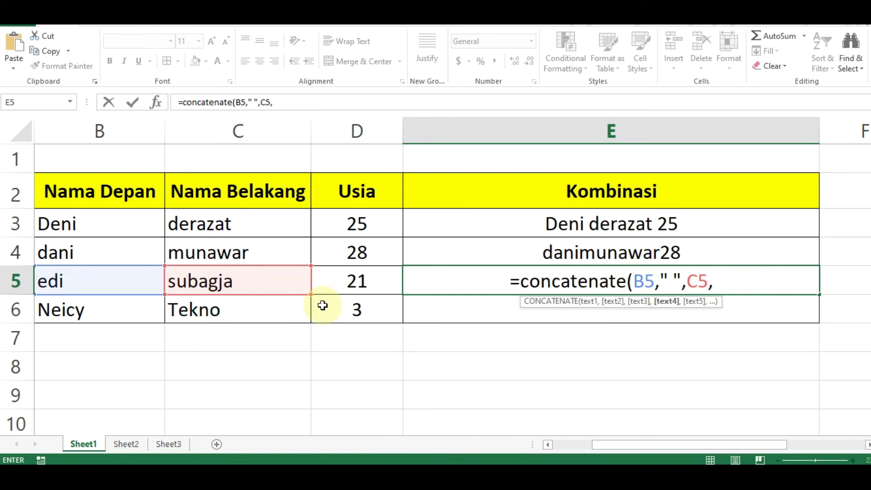
{"action": "type", "text": "\""}
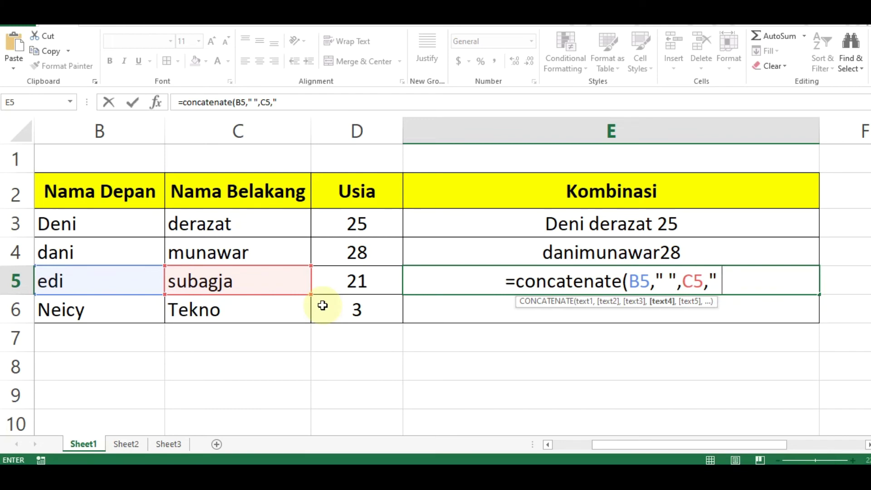
{"action": "type", "text": "\""}
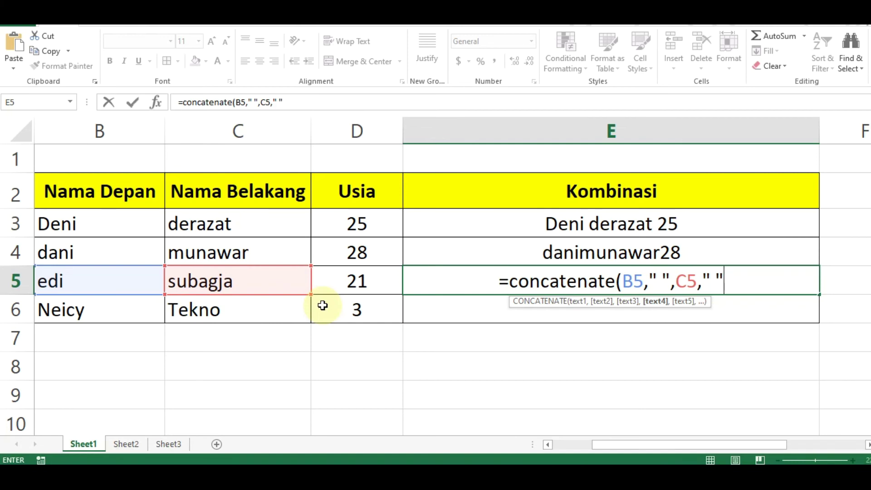
{"action": "type", "text": ","}
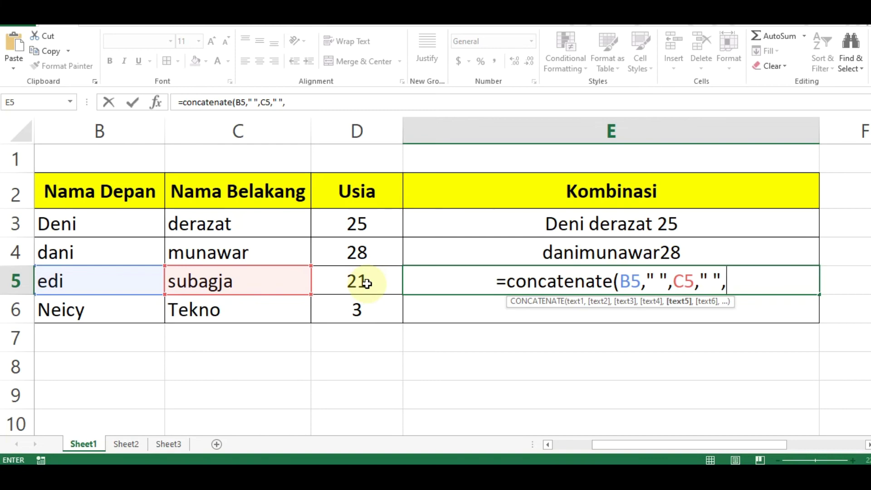
{"action": "left_click", "coordinate": [366, 284]}
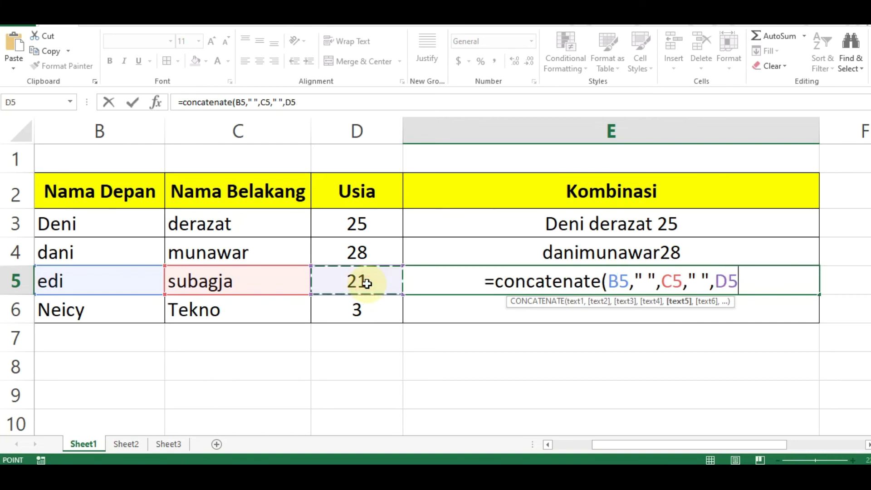
{"action": "type", "text": ")"}
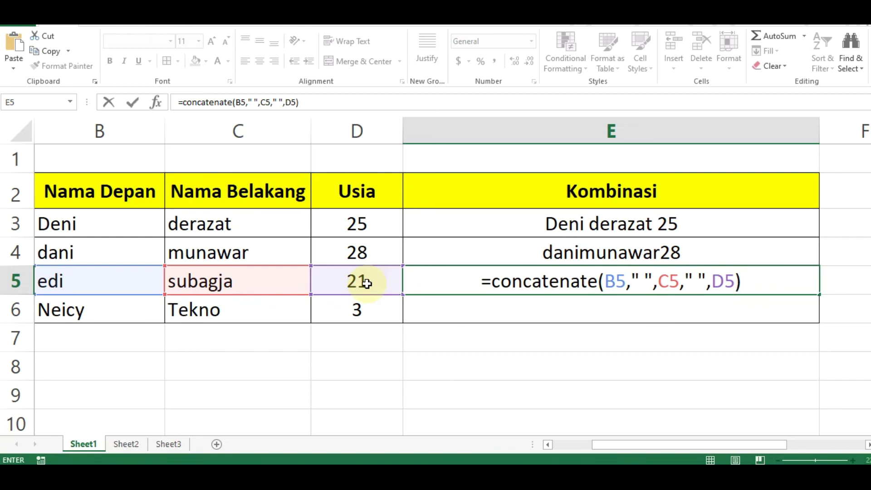
{"action": "key", "text": "Return"}
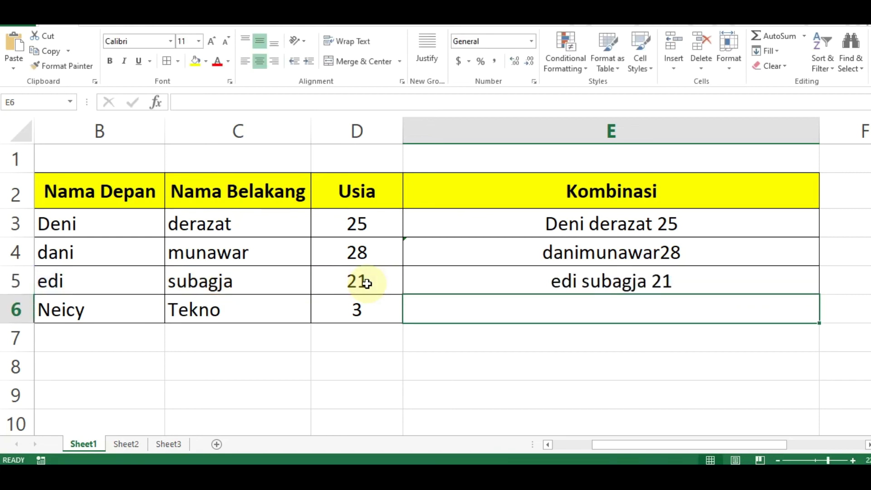